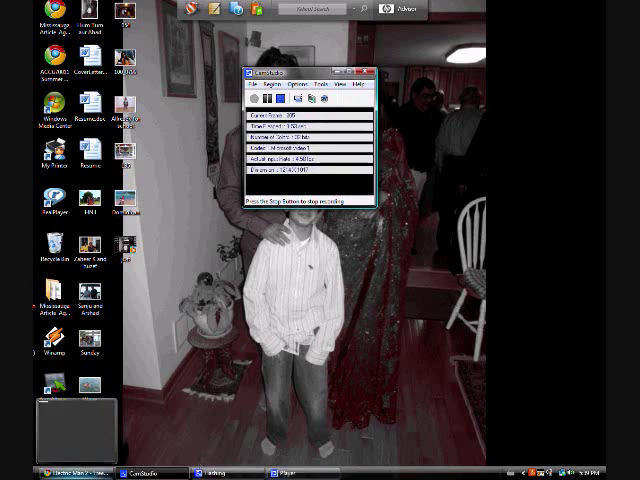
Step: Show and hide the Electric Man 2 browser, then restore CamStudio Player with the recording
{"action": "left_click", "coordinate": [75, 472]}
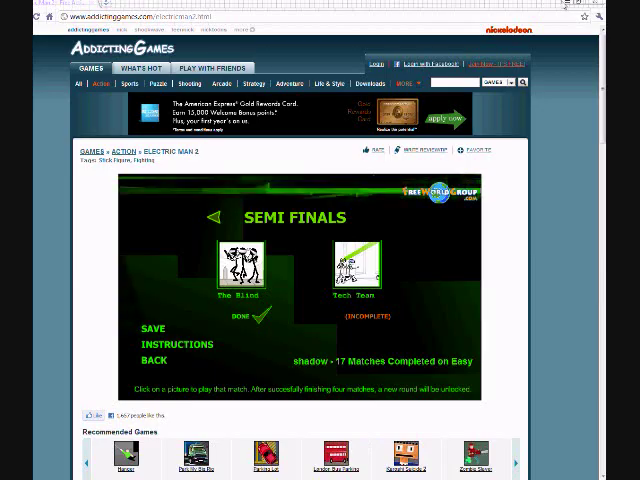
{"action": "left_click", "coordinate": [75, 472]}
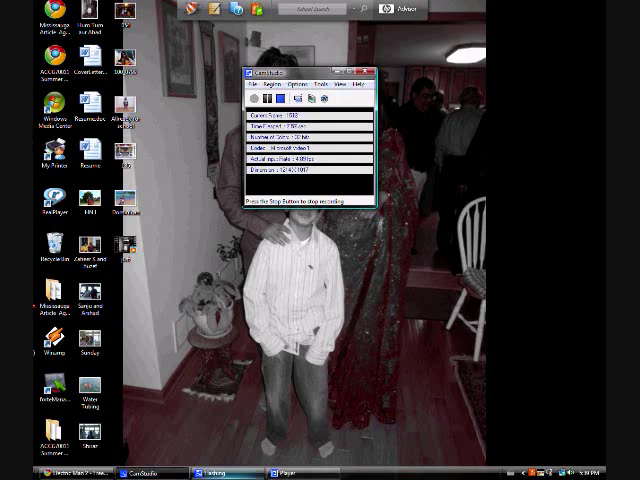
{"action": "left_click", "coordinate": [300, 473]}
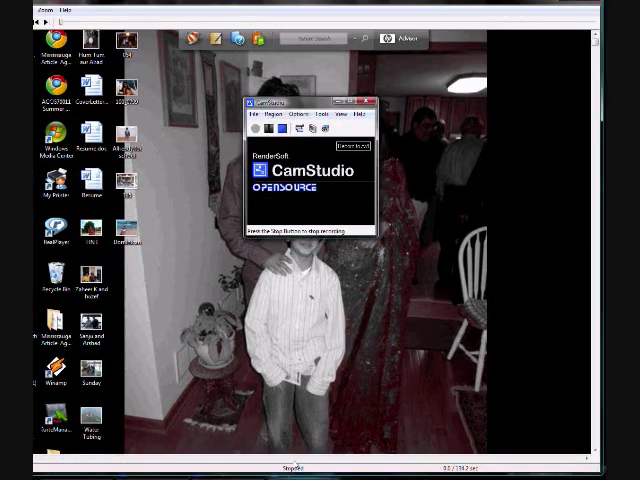